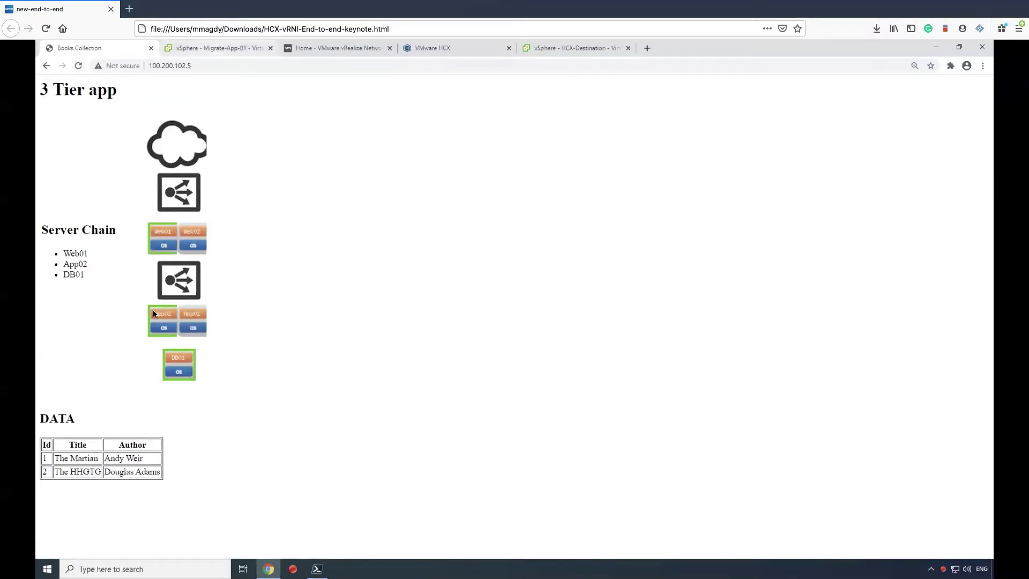
# Step: Review the Migrate-App-01 virtual machines in the vSphere Client
pyautogui.click(193, 315)
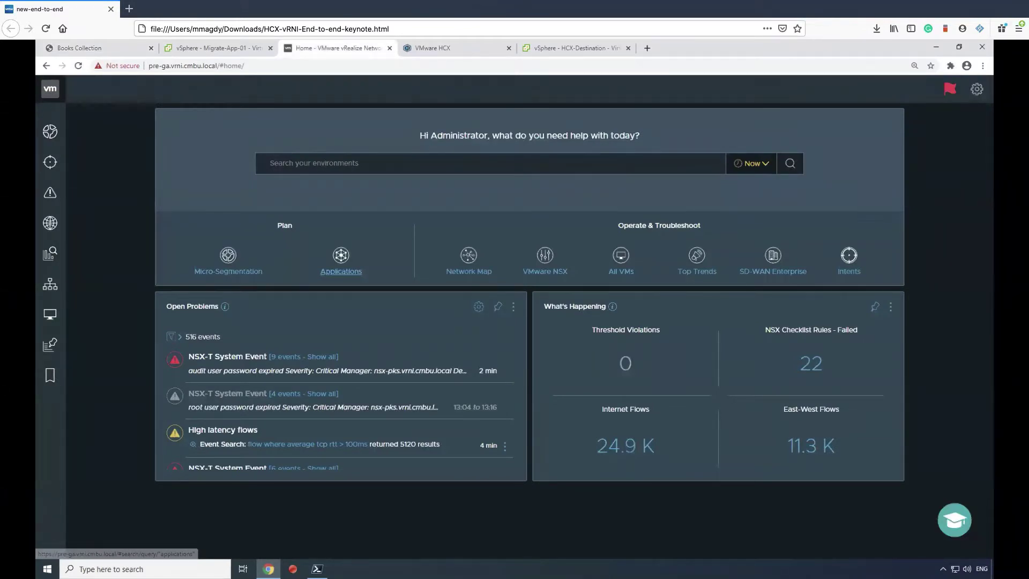
# Step: Search the Applications list for 'migrate', then clear the filter to show all 32 applications
pyautogui.click(358, 273)
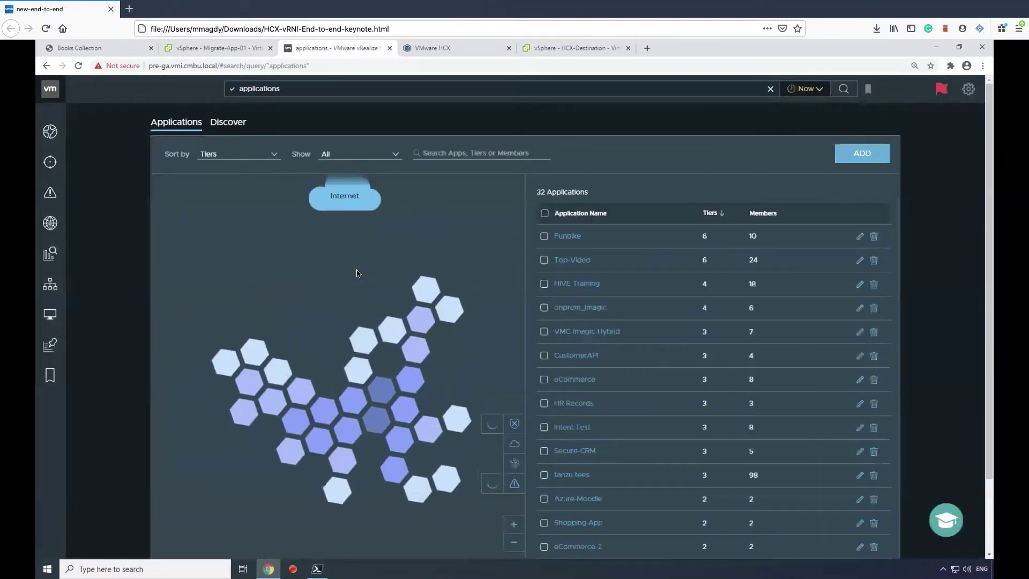
pyautogui.click(491, 153)
pyautogui.write('migrate')
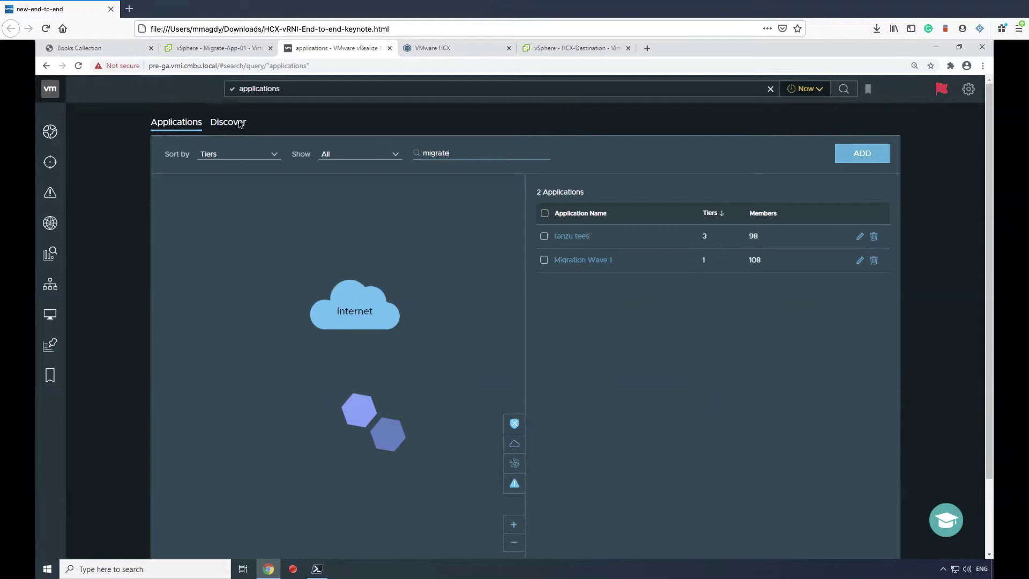
pyautogui.hotkey('ctrl', 'a')
pyautogui.press('BackSpace')
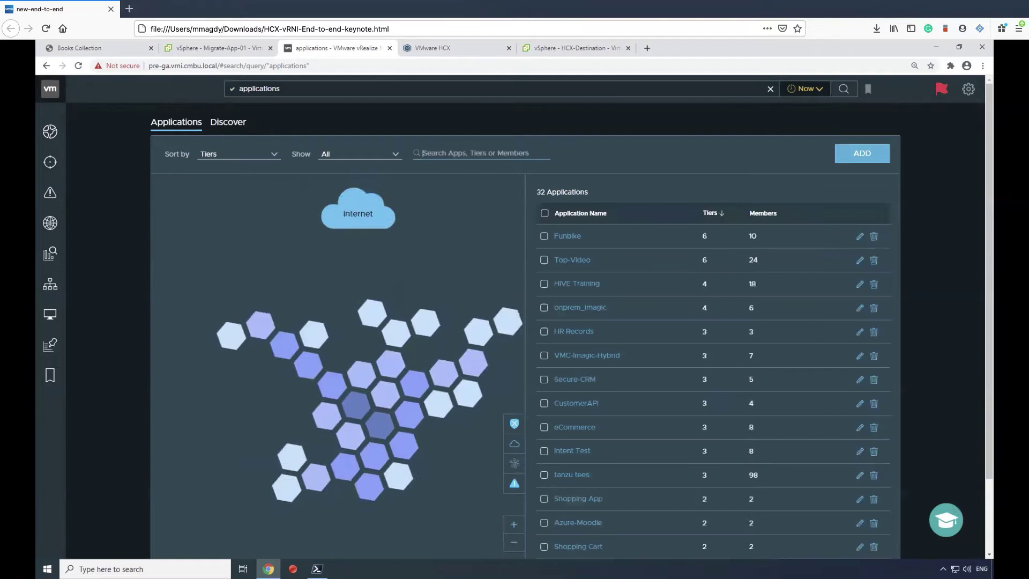
# Step: Discover applications from flows, filter by 'migrate', and save the three-tier app_migrateapp-app-vm
pyautogui.click(228, 122)
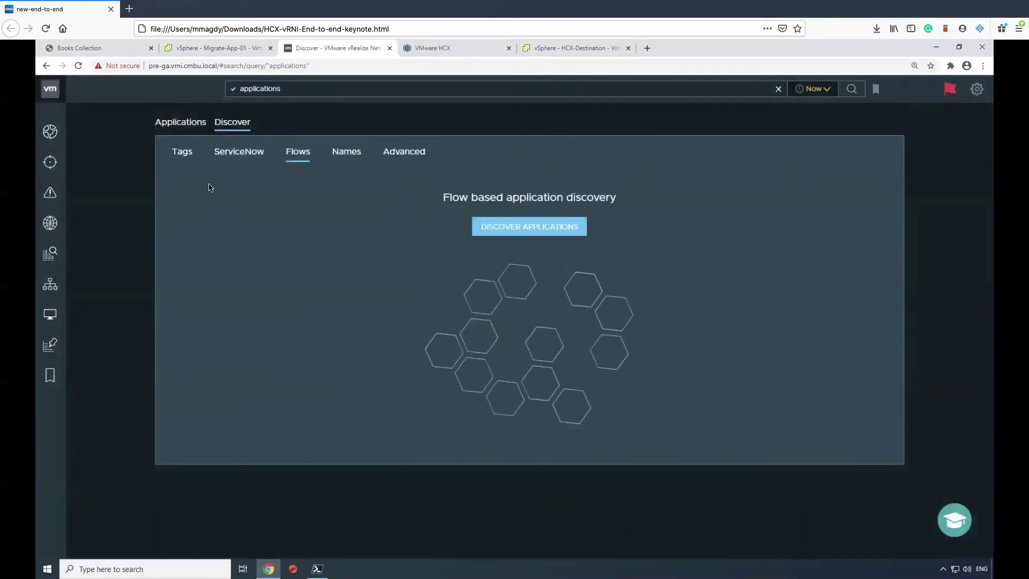
pyautogui.click(483, 223)
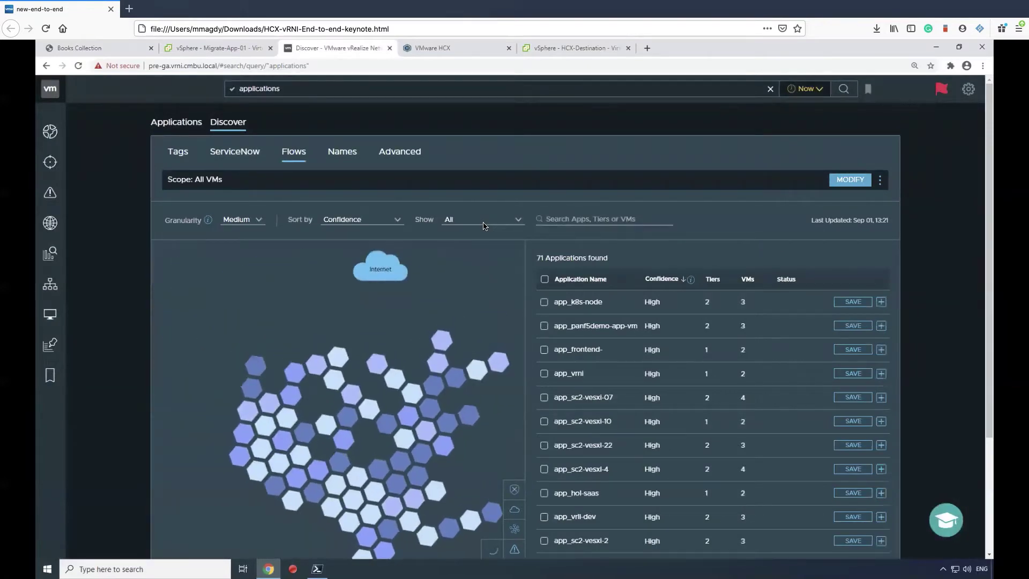
pyautogui.click(585, 220)
pyautogui.write('migrate')
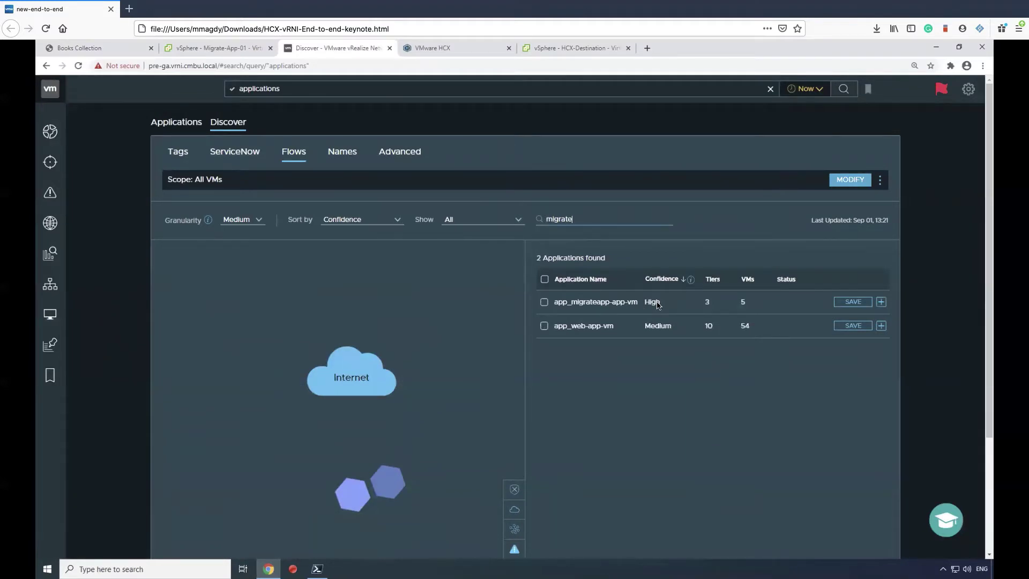
pyautogui.click(881, 302)
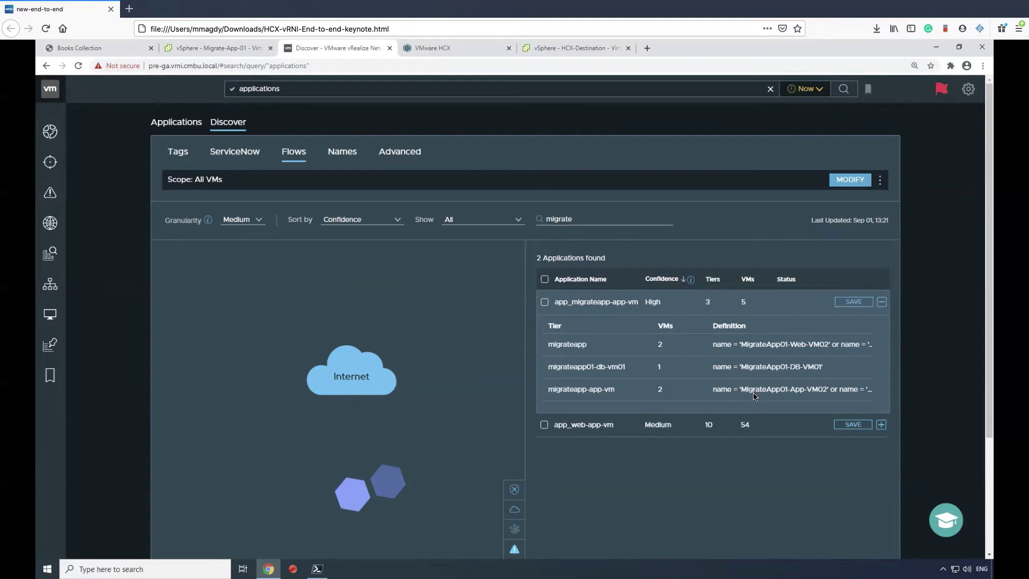
pyautogui.click(853, 302)
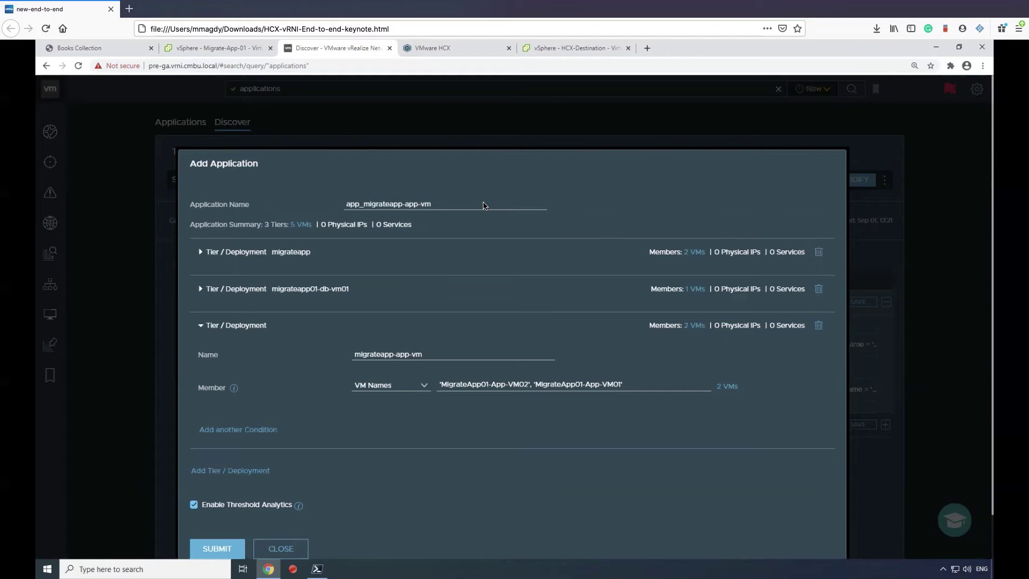
# Step: Rename the discovered application from app_migrateapp-app-vm to MigrateApp01 and submit it
pyautogui.click(484, 205)
pyautogui.press('Left')
pyautogui.press('Left')
pyautogui.press('Left')
pyautogui.press('BackSpace')
pyautogui.press('BackSpace')
pyautogui.press('BackSpace')
pyautogui.press('BackSpace')
pyautogui.write('01')
pyautogui.press('Delete')
pyautogui.press('Delete')
pyautogui.press('Delete')
pyautogui.press('Home')
pyautogui.hotkey('shift', 'Right')
pyautogui.hotkey('shift', 'Right')
pyautogui.hotkey('shift', 'Right')
pyautogui.hotkey('shift', 'Right')
pyautogui.hotkey('shift', 'Right')
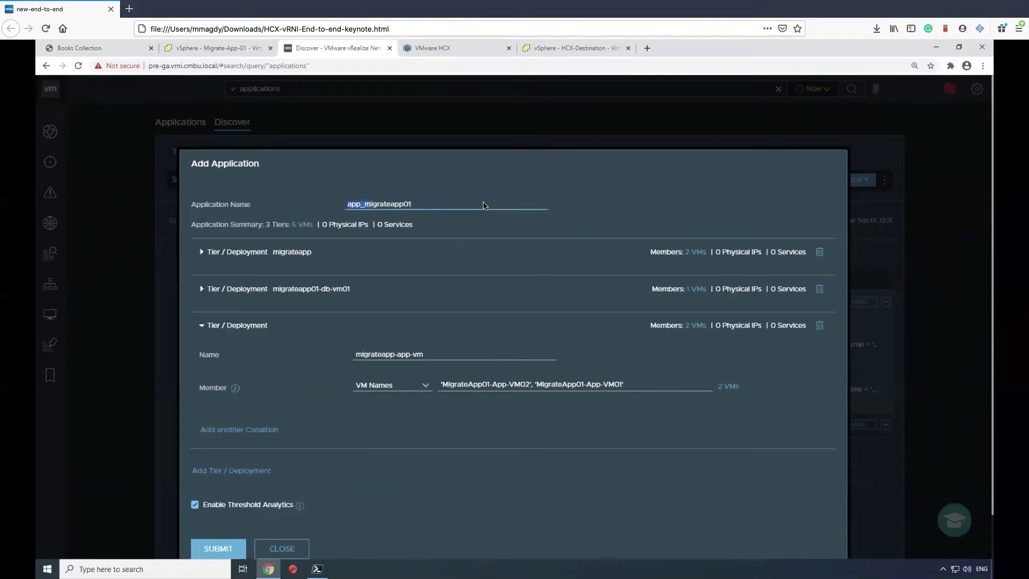
pyautogui.write('M')
pyautogui.press('Delete')
pyautogui.write('A')
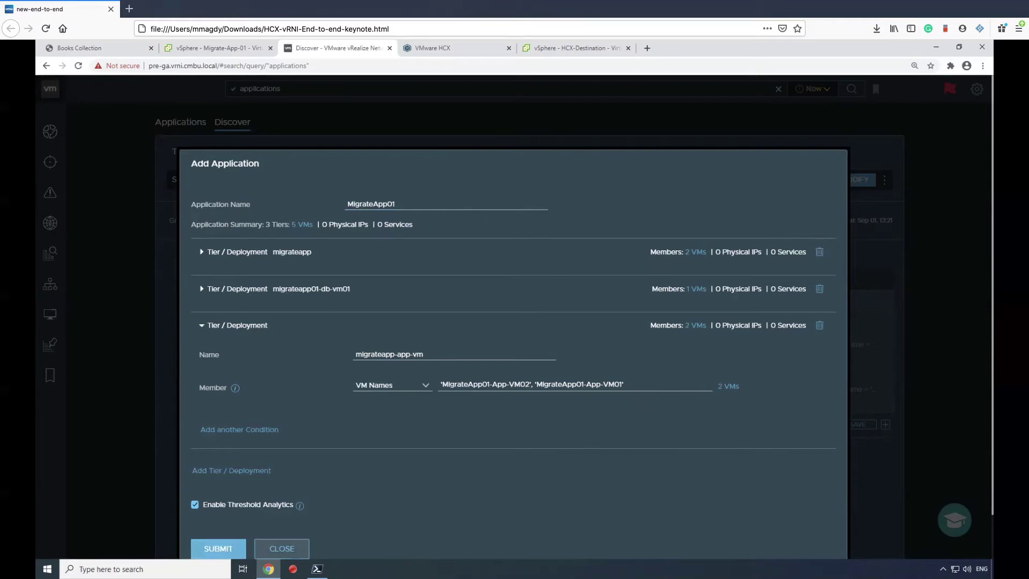
pyautogui.click(218, 549)
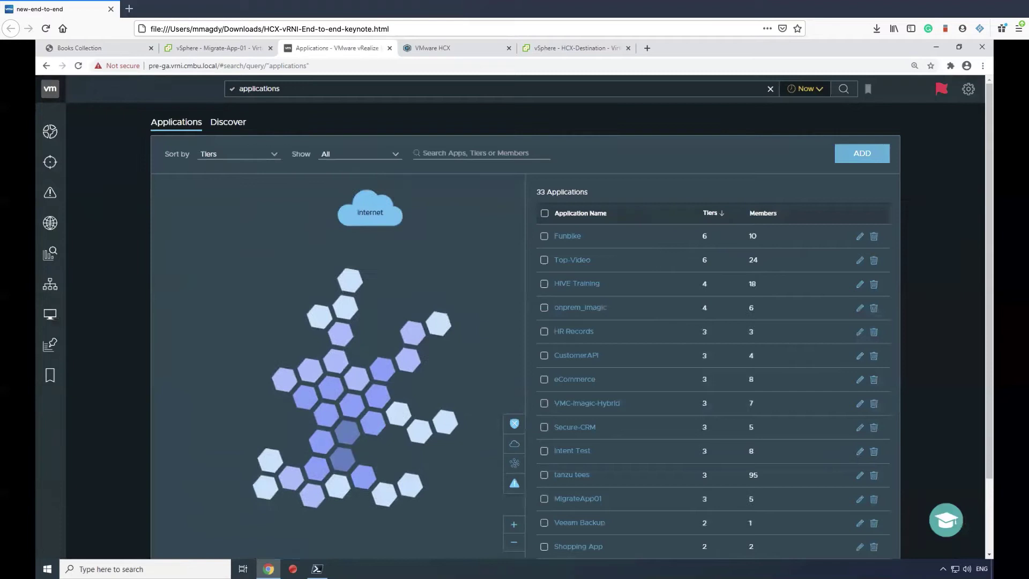
# Step: Filter applications by 'migrate' and open the MigrateApp01 application page
pyautogui.click(470, 157)
pyautogui.write('migrate')
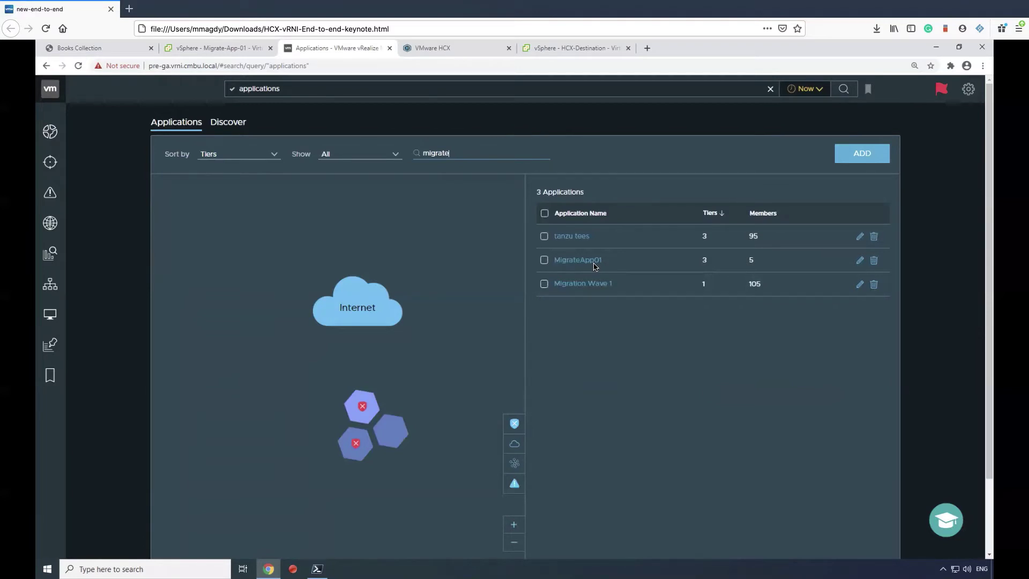
pyautogui.click(594, 266)
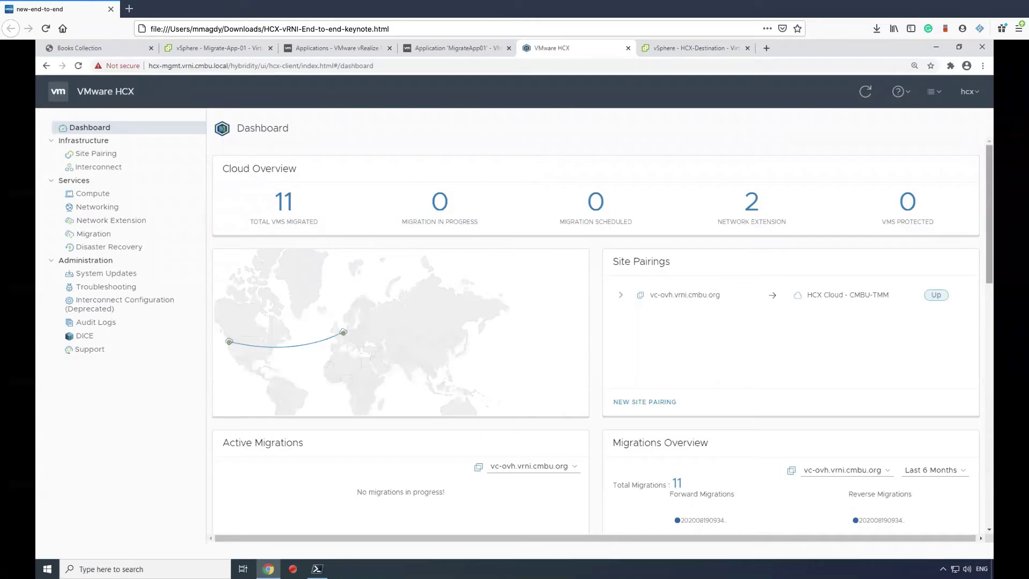
# Step: Scroll through the HCX dashboard, then open the Network Extension page
pyautogui.scroll(-3, 603, 333)
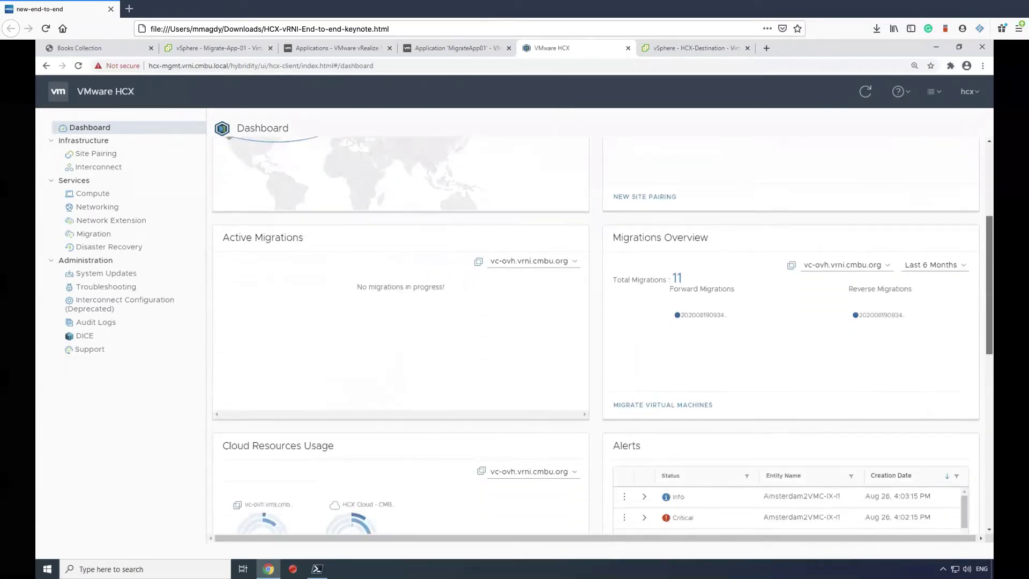
pyautogui.scroll(-2, 376, 379)
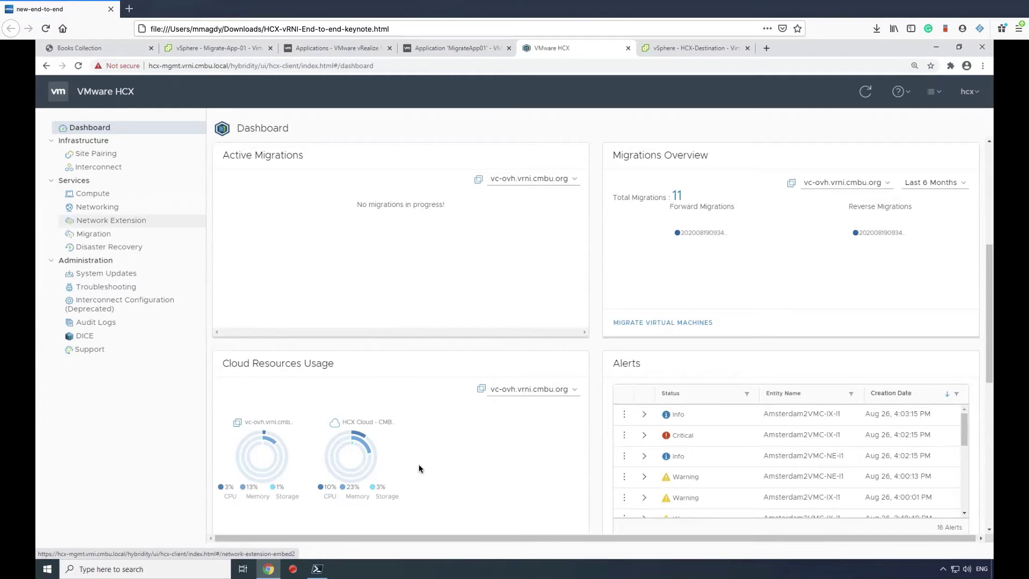
pyautogui.press('Return')
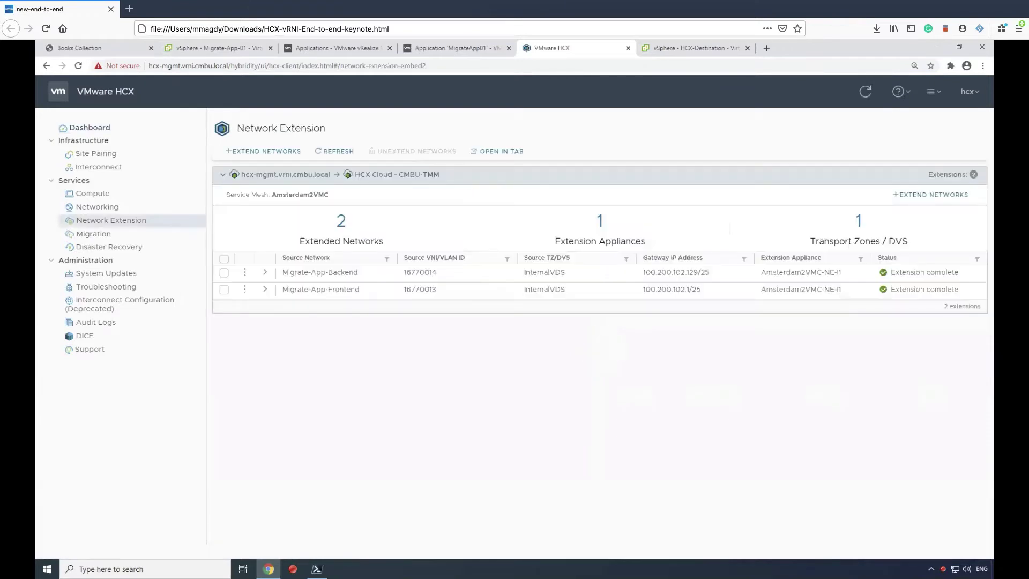
# Step: Expand Migrate-App-Backend to view its member networks, then open the Migration list
pyautogui.click(265, 272)
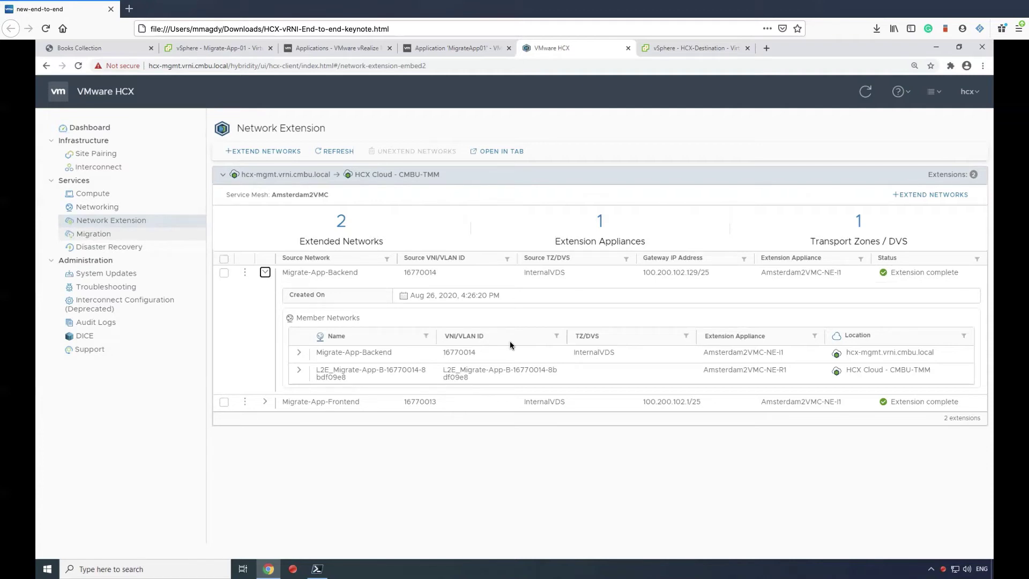
pyautogui.click(93, 234)
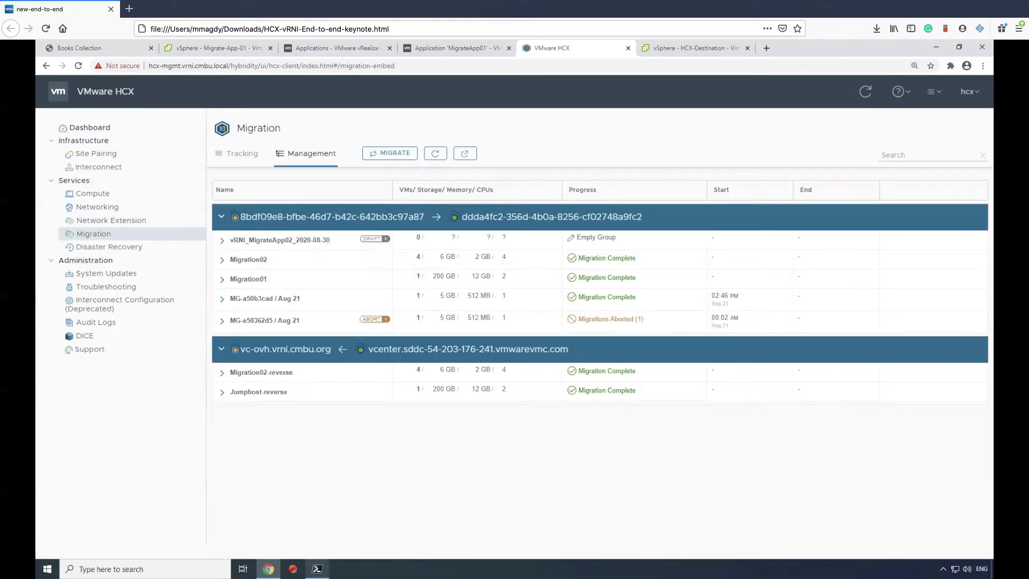
# Step: Run .\sync-vrni-to-hcx.ps1 for MigrateApp01 with -SkipCertificateCheck in PowerShell
pyautogui.hotkey('alt', 'Tab')
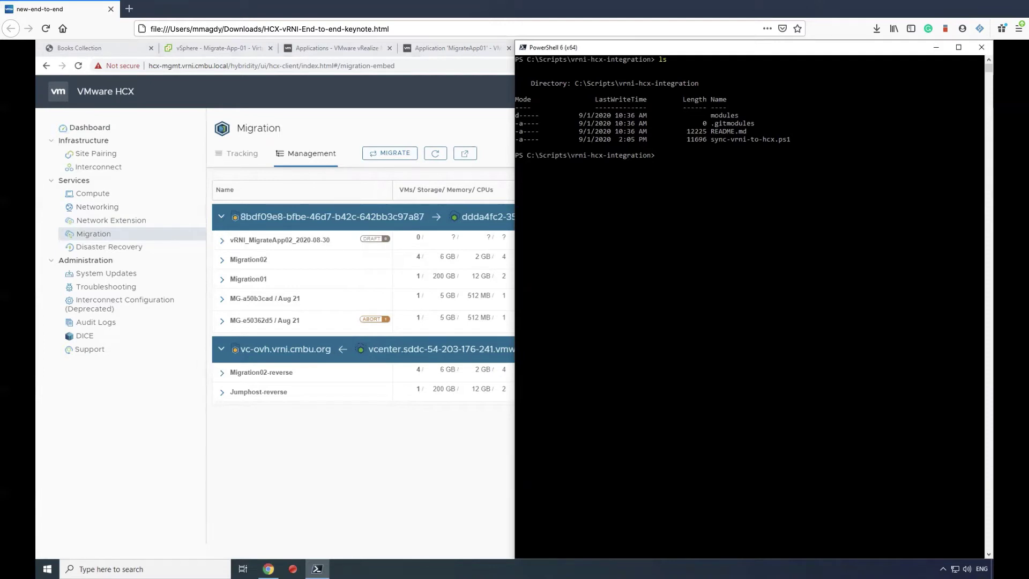
pyautogui.write('\\sy')
pyautogui.press('Tab')
pyautogui.write('-Sy')
pyautogui.press('Tab')
pyautogui.write('(')
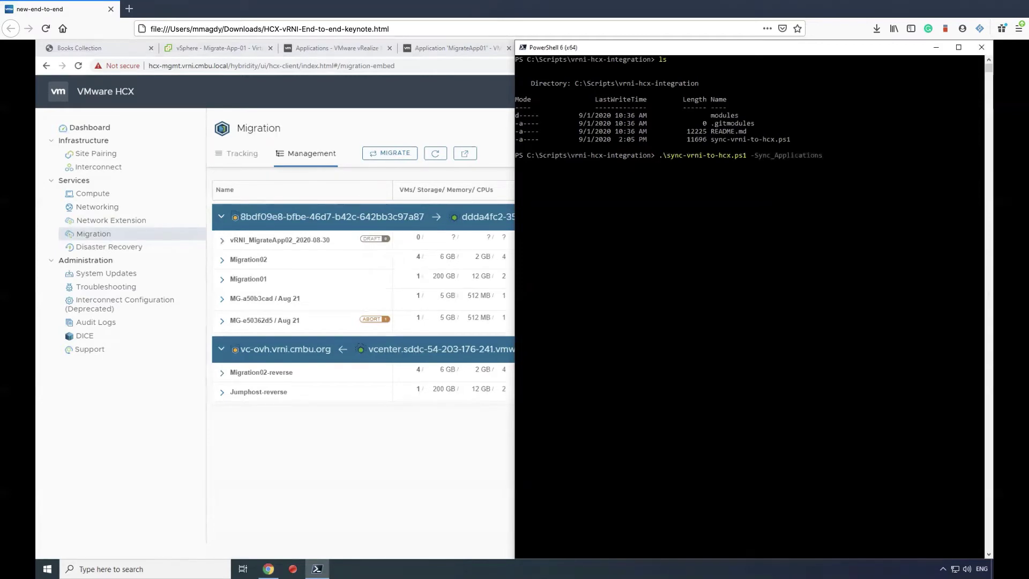
pyautogui.write('"MigrateApp01,')
pyautogui.write(' -Ski')
pyautogui.press('Tab')
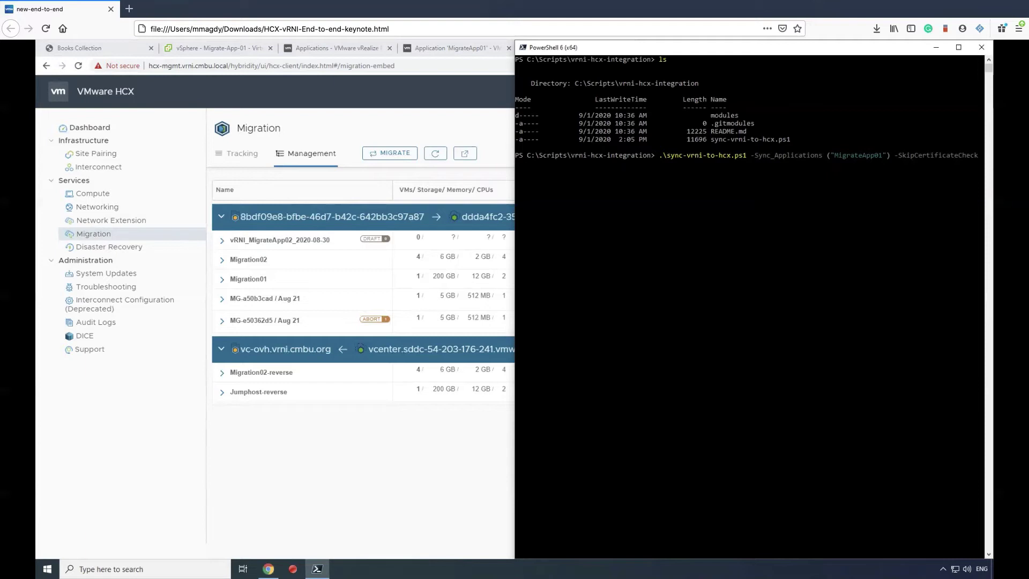
pyautogui.press('Return')
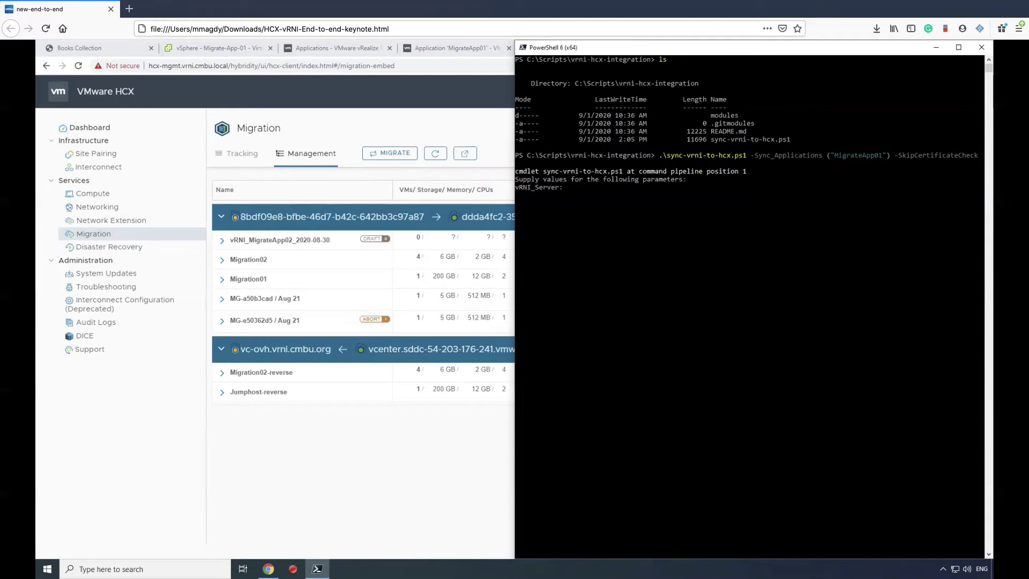
# Step: Enter vRNI server pre-ga.vrni.cmbu.local and HCX server hcx-mgmt.vrni.cmbu.local at the prompts
pyautogui.write('pre-ga.vrni.cmbu.local')
pyautogui.press('Return')
pyautogui.write('hcx-mgmt.vrni.cmbu.local')
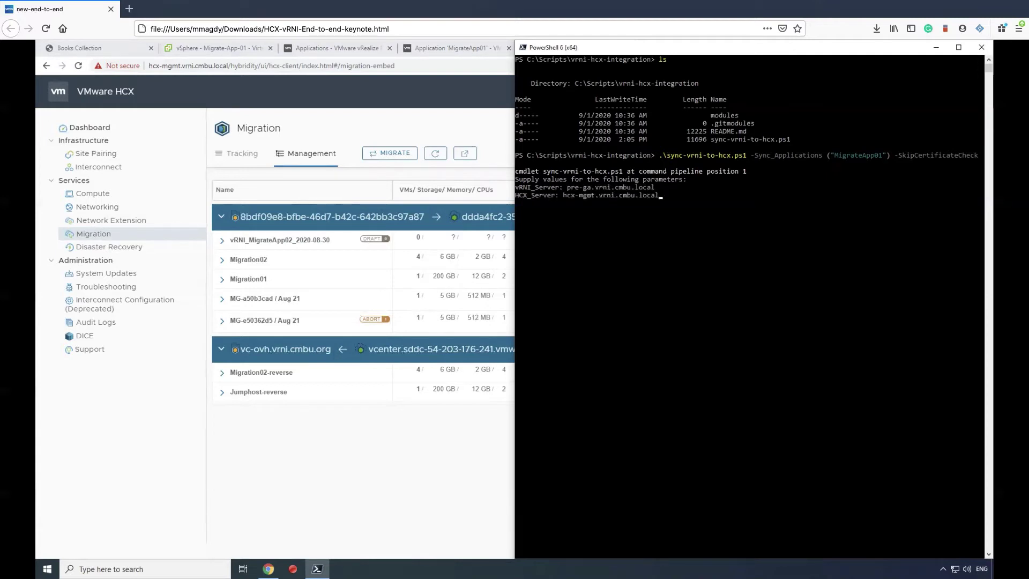
pyautogui.press('Return')
# Step: Copy the destination vCenter hostname from HCX into the HCX_DestinationVC prompt, then view Site Pairing
pyautogui.hotkey('alt', 'Tab')
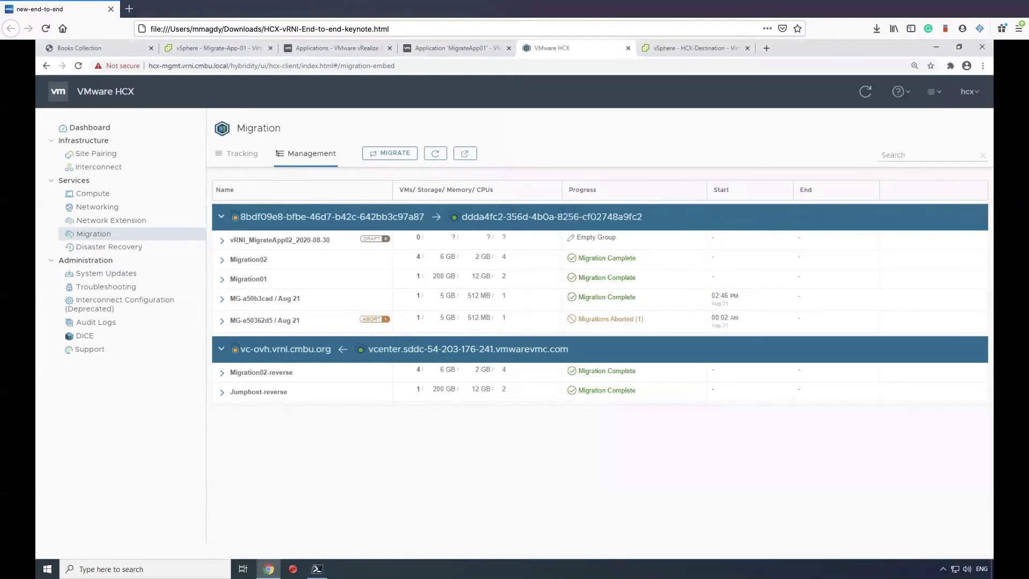
pyautogui.moveTo(568, 349); pyautogui.dragTo(381, 349)
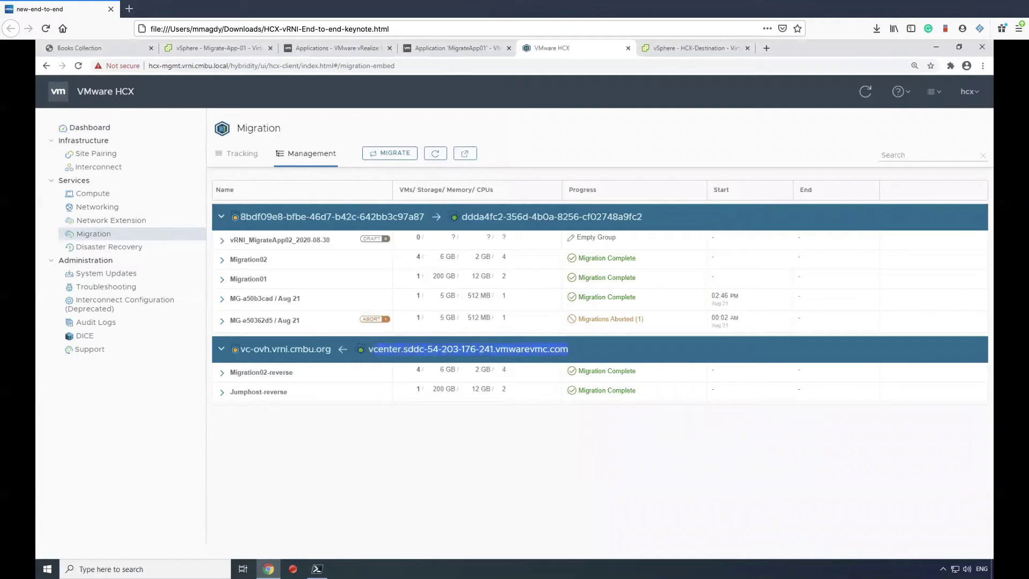
pyautogui.rightClick(376, 349)
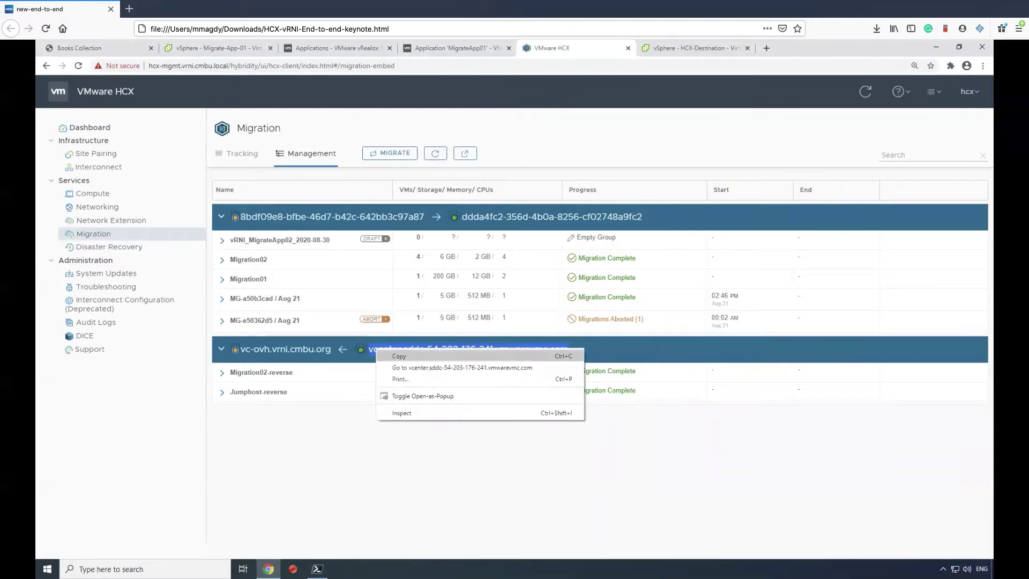
pyautogui.click(399, 356)
pyautogui.hotkey('alt', 'Tab')
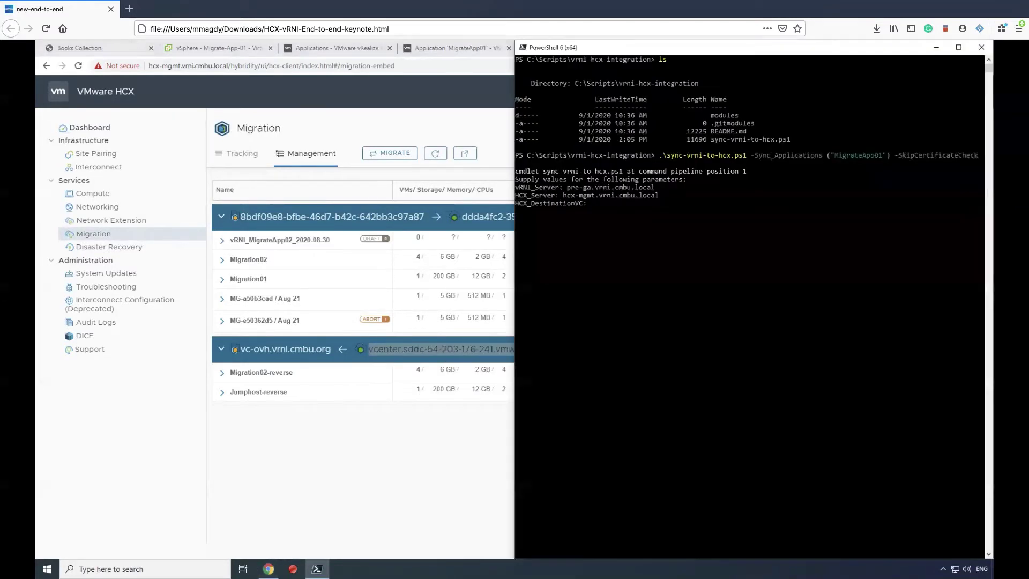
pyautogui.hotkey('ctrl', 'v')
pyautogui.press('Return')
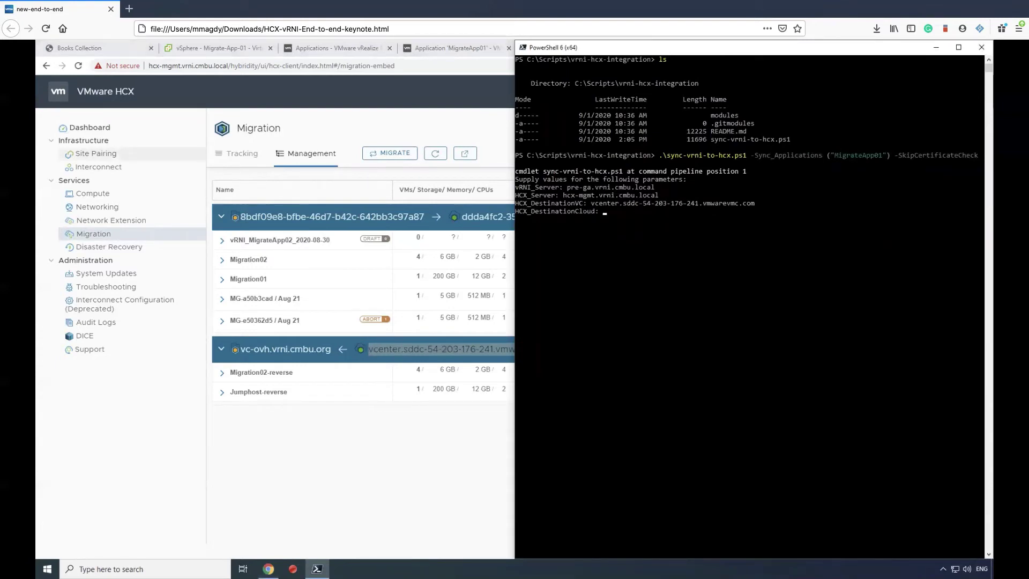
pyautogui.hotkey('alt', 'Tab')
pyautogui.click(96, 153)
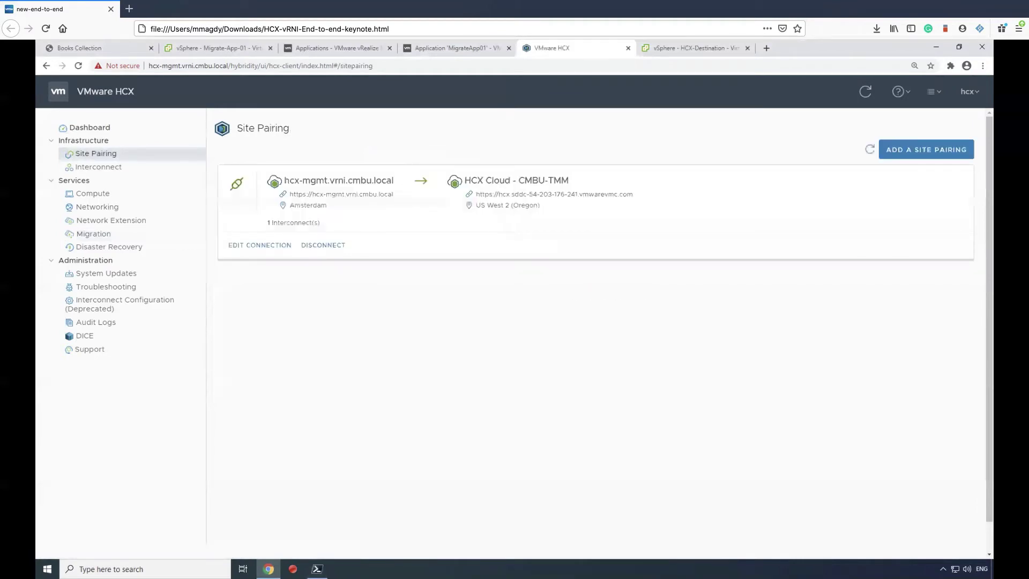
# Step: Copy the HCX Cloud URL from Site Pairing into the HCX_DestinationCloud prompt
pyautogui.moveTo(634, 194); pyautogui.dragTo(498, 194)
pyautogui.rightClick(503, 196)
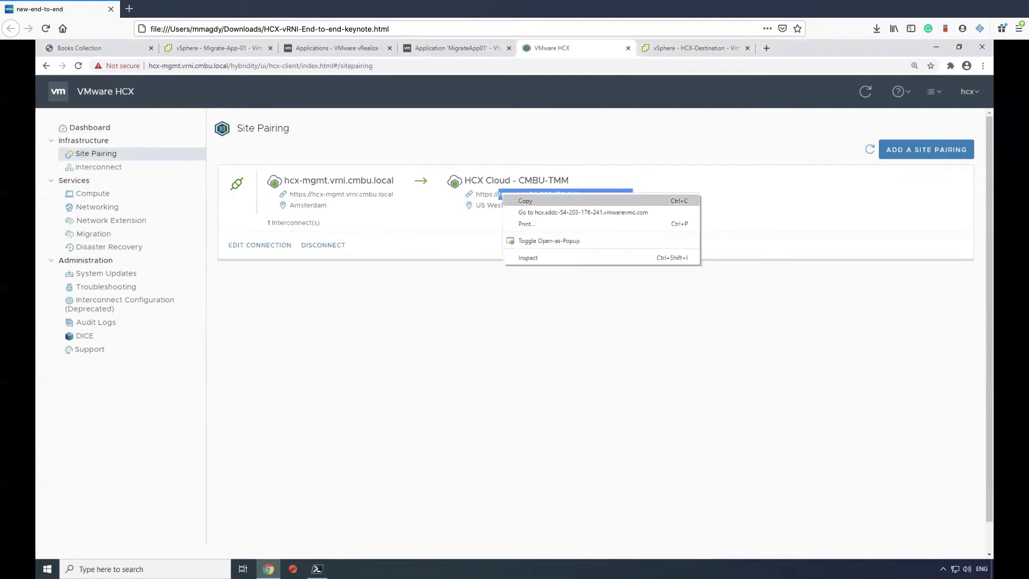
pyautogui.click(526, 201)
pyautogui.hotkey('alt', 'Tab')
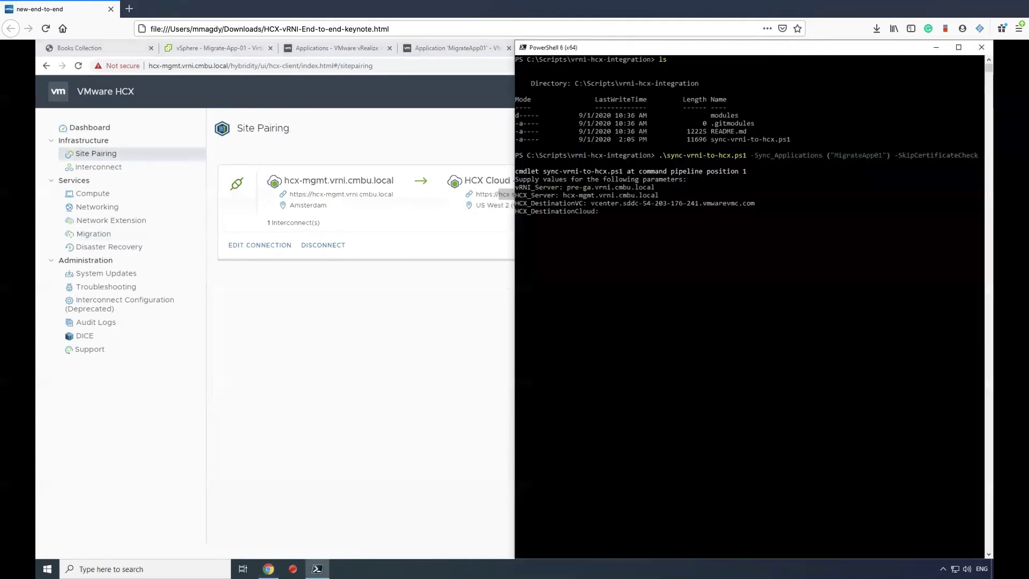
pyautogui.hotkey('ctrl', 'v')
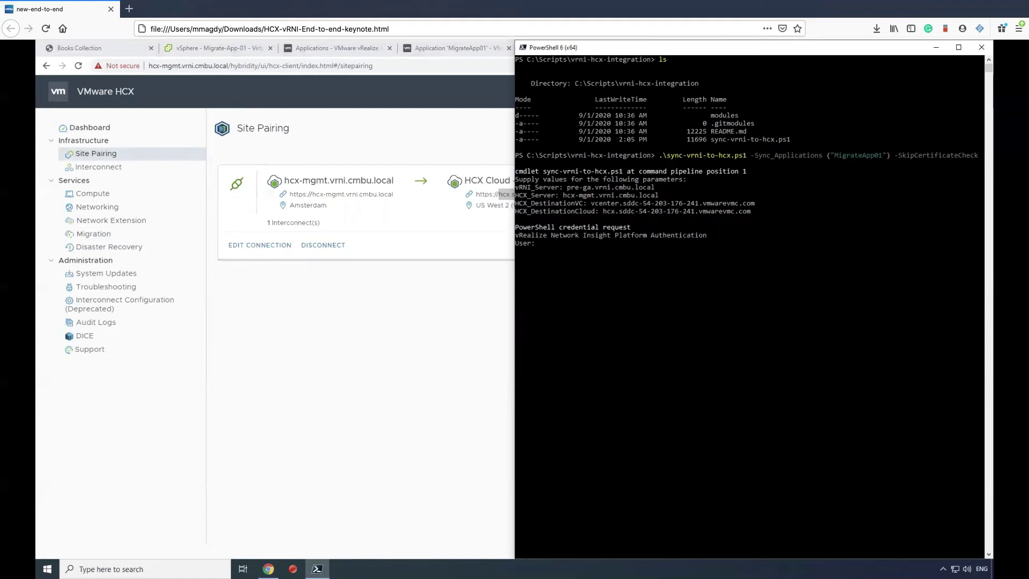
# Step: Enter the vRNI and HCX user names and passwords to finish the sync
pyautogui.write('admin@local')
pyautogui.press('Return')
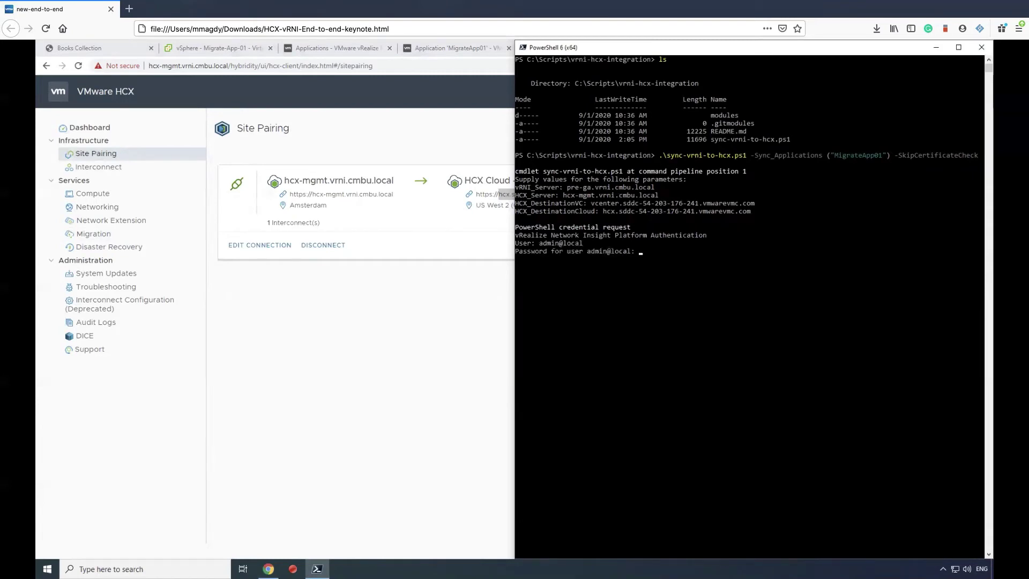
pyautogui.write('********')
pyautogui.press('Return')
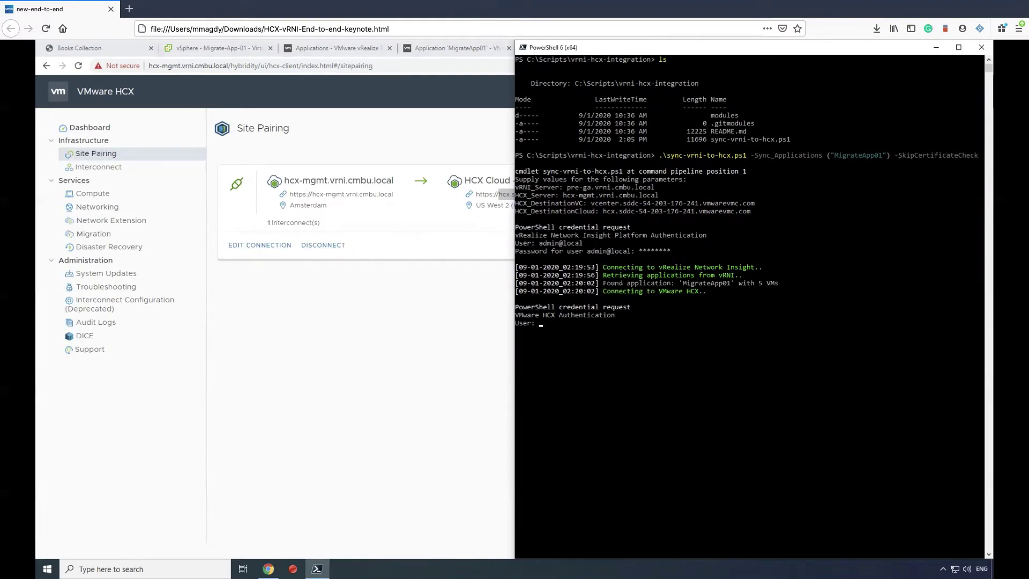
pyautogui.write('hcx@vsphere.local')
pyautogui.press('Return')
pyautogui.write('***')
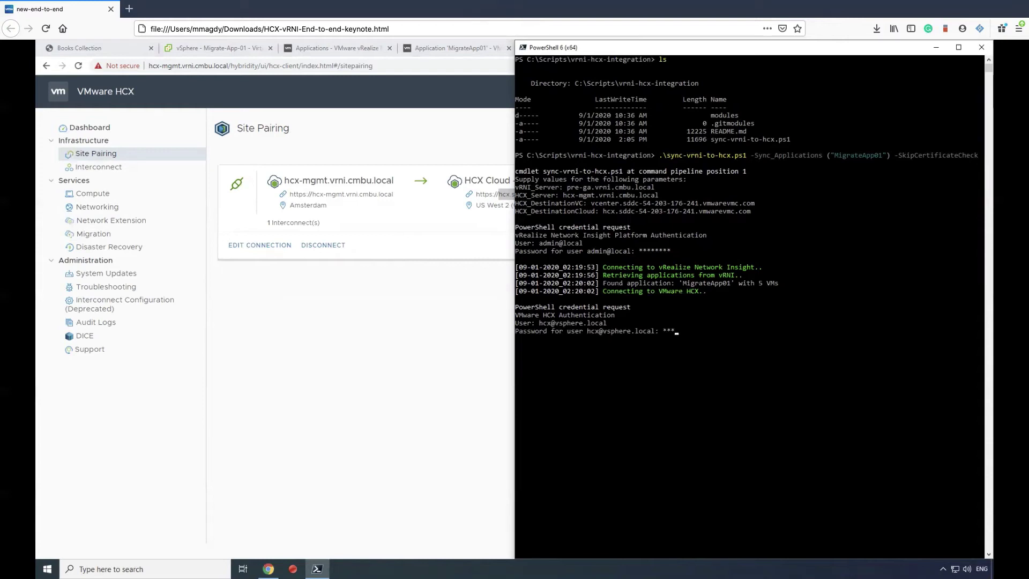
pyautogui.write('*****')
pyautogui.press('Return')
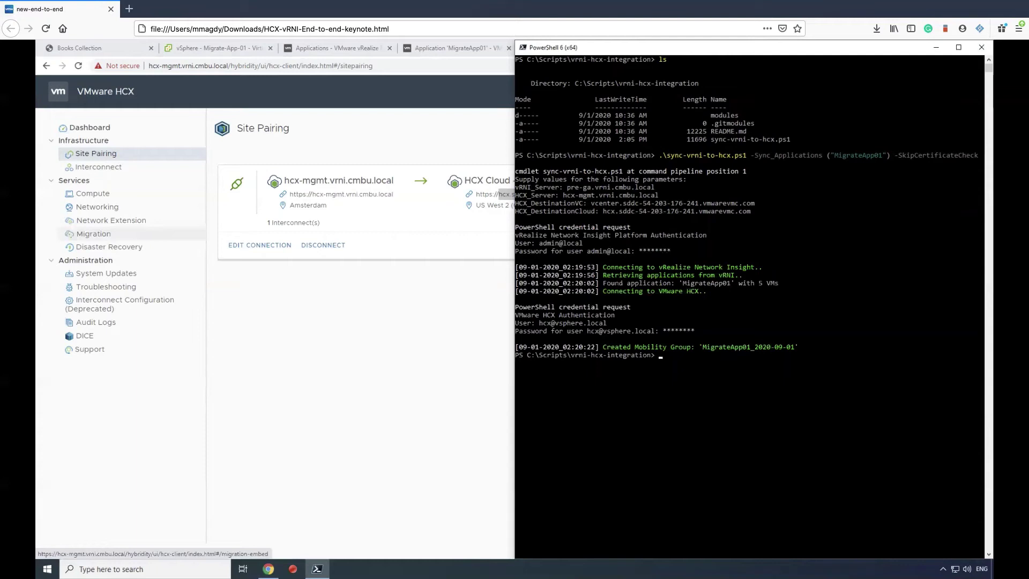
# Step: Open HCX Migration and expand vRNI_MigrateApp01_2020-09-01 to show its five draft VMs
pyautogui.click(93, 234)
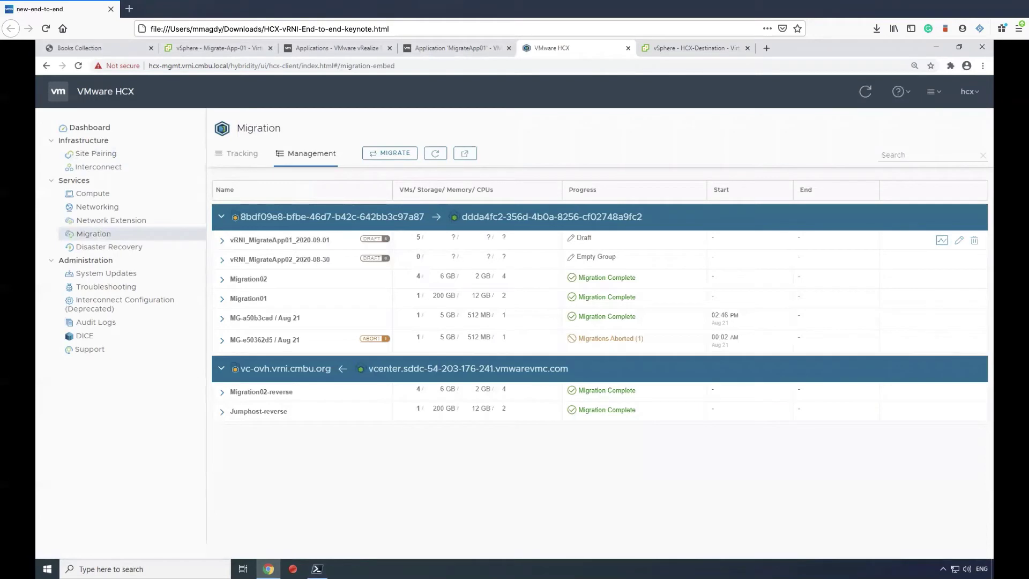
pyautogui.click(222, 240)
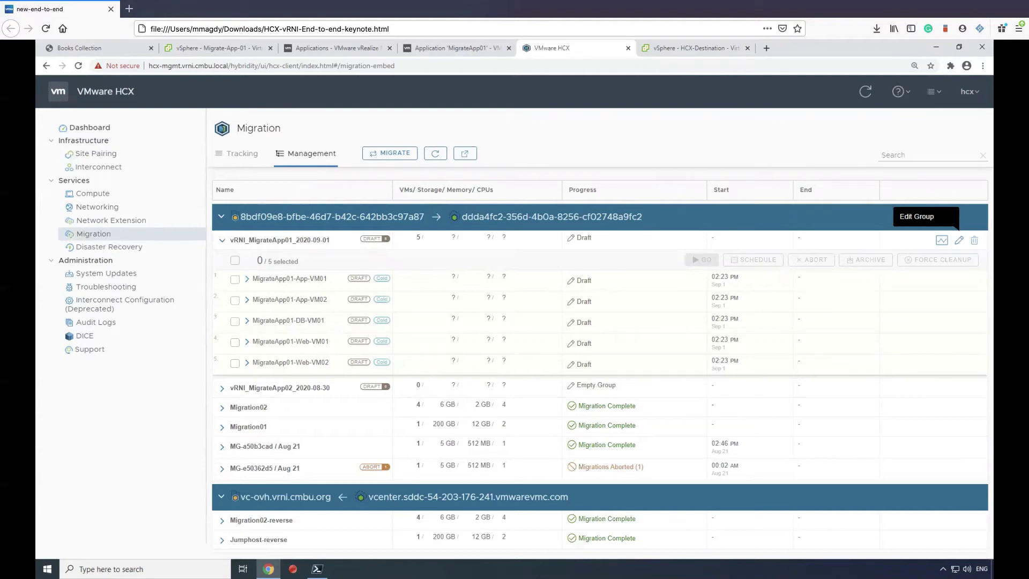
# Step: Edit the group to use WorkloadDatastore and Bulk Migration, then review App-VM01's placement details
pyautogui.click(959, 240)
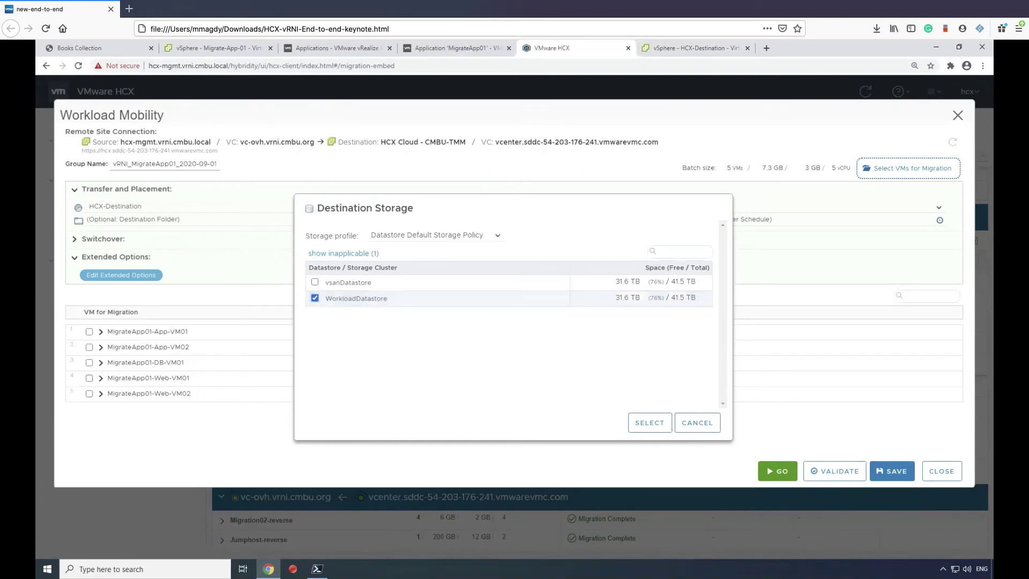
pyautogui.press('Return')
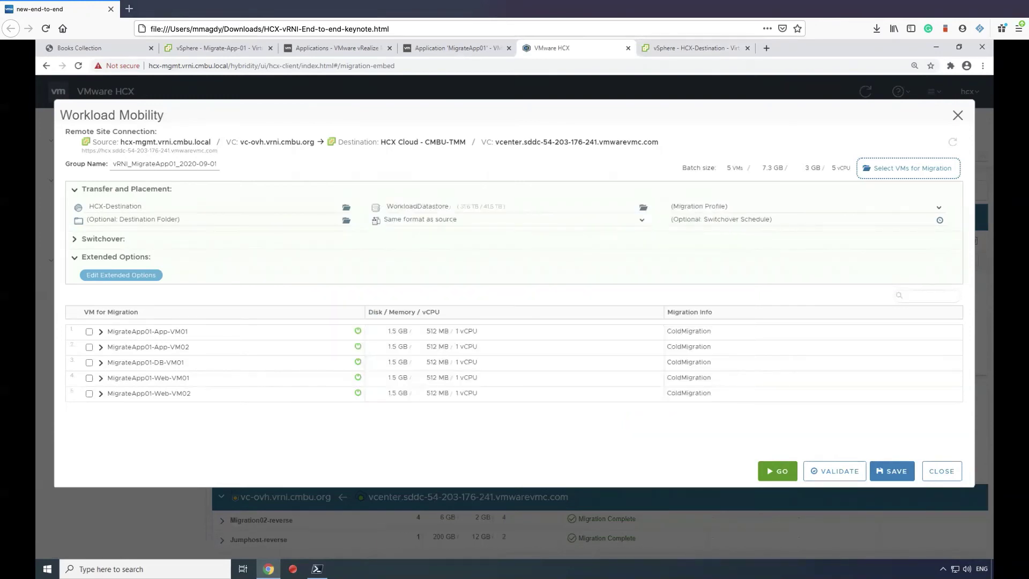
pyautogui.click(912, 207)
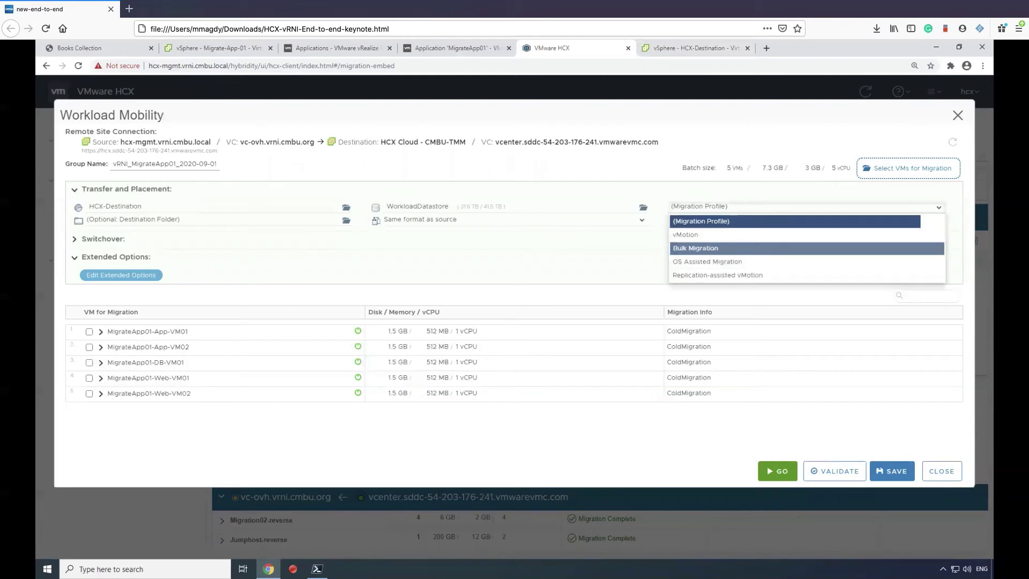
pyautogui.click(697, 248)
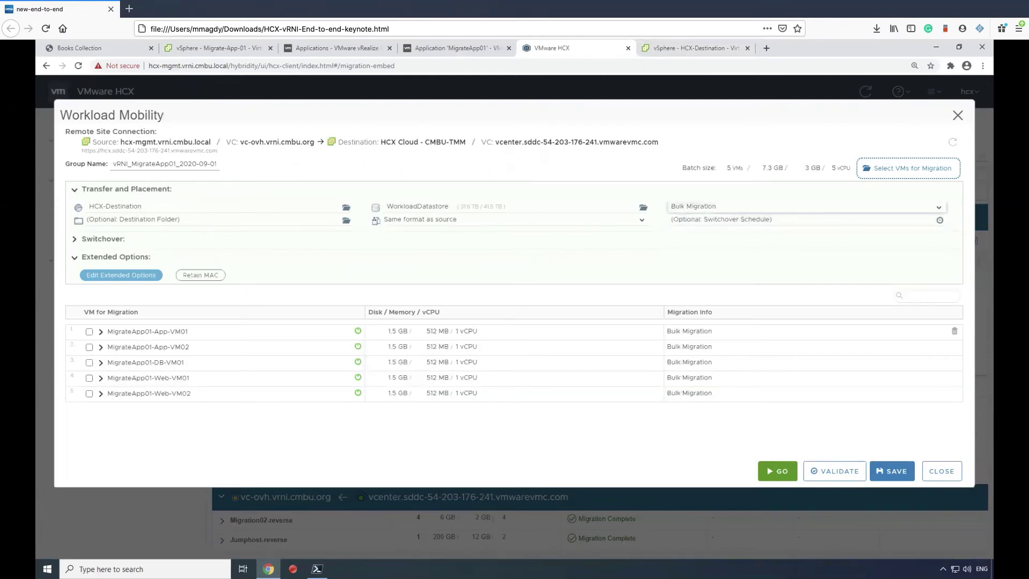
pyautogui.click(101, 332)
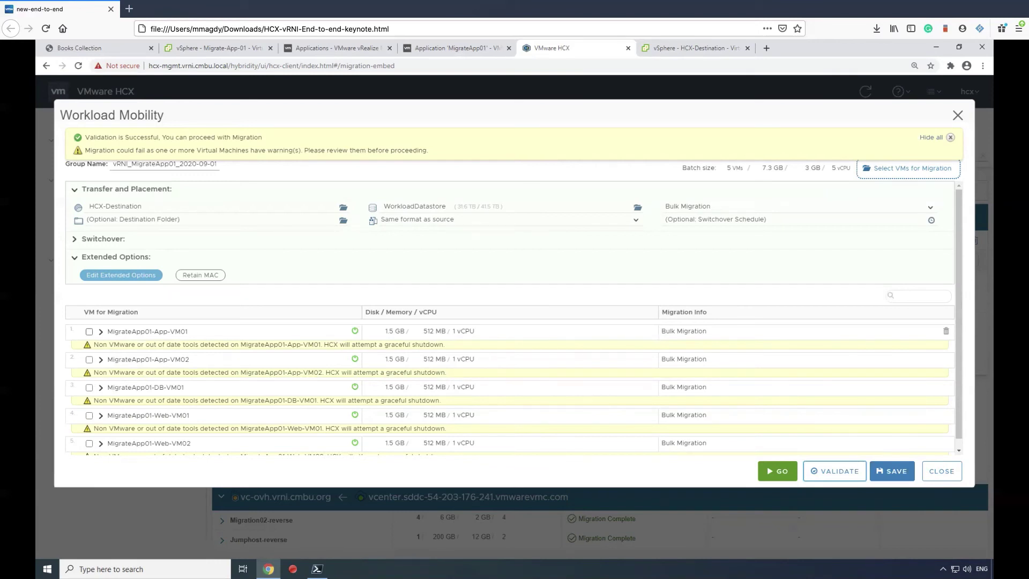
# Step: Include App-VM01, App-VM02, Web-VM01 and Web-VM02 in the migration, leaving DB-VM01 unticked
pyautogui.click(89, 331)
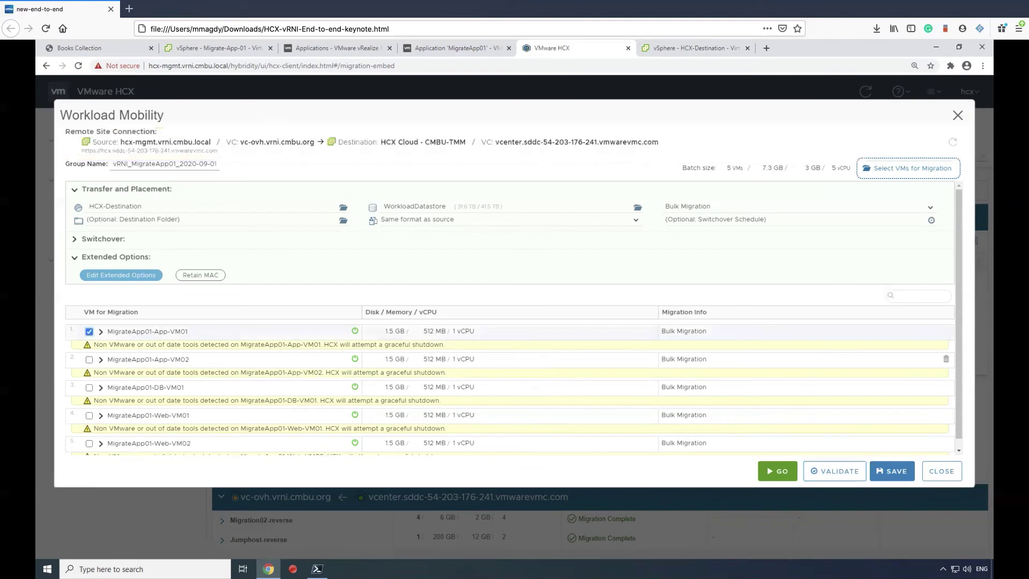
pyautogui.click(89, 359)
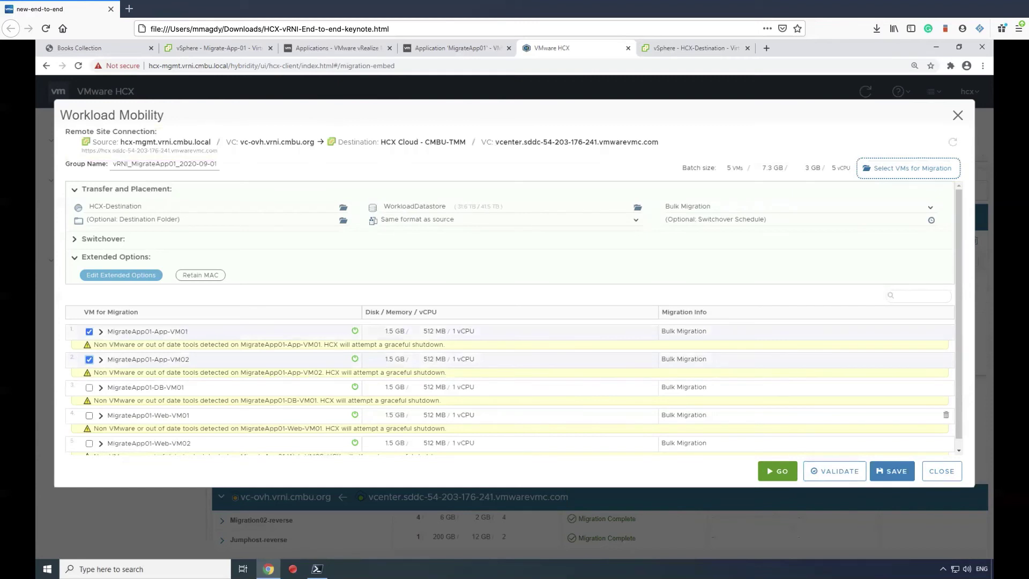
pyautogui.click(89, 416)
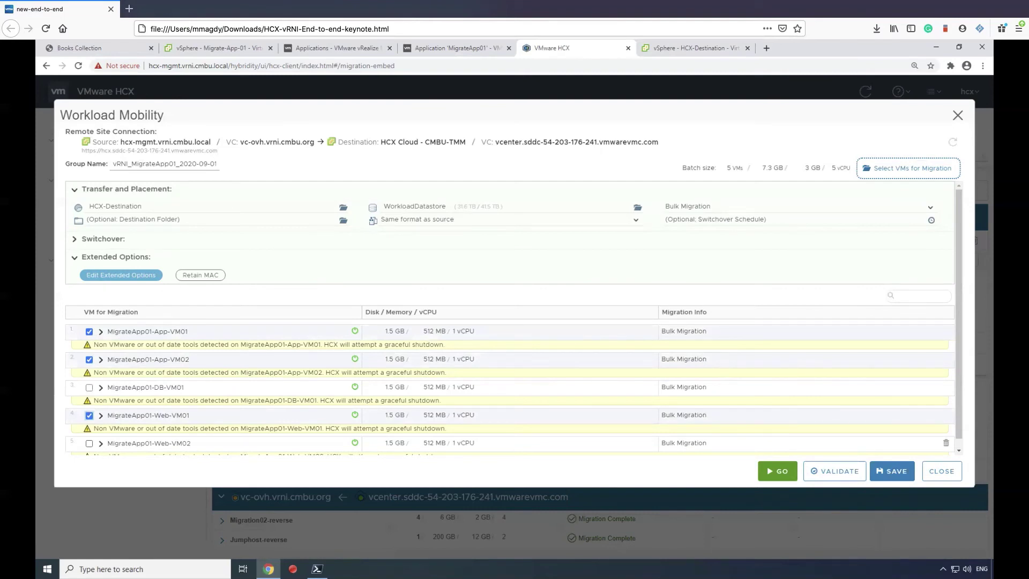
pyautogui.click(89, 443)
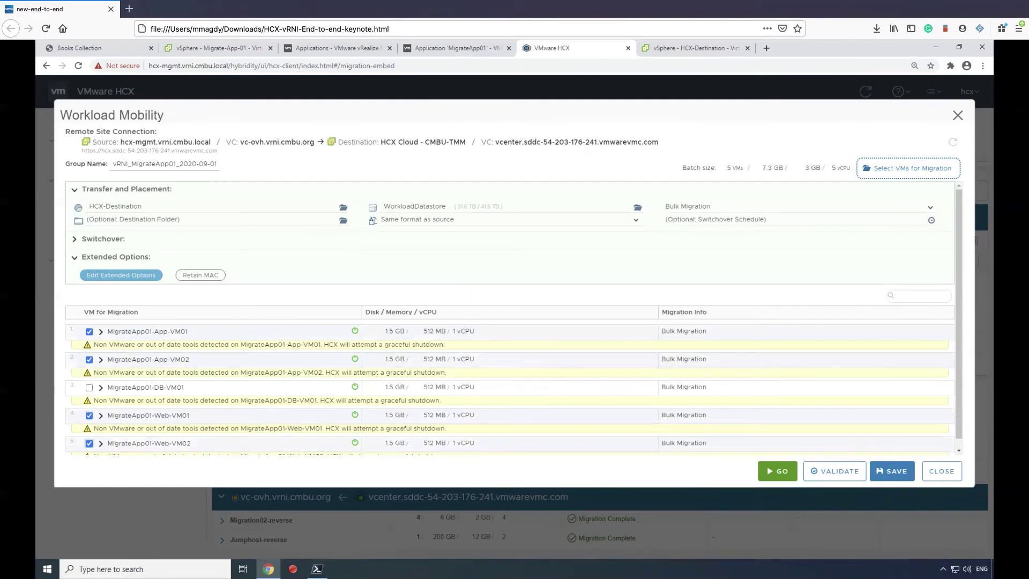